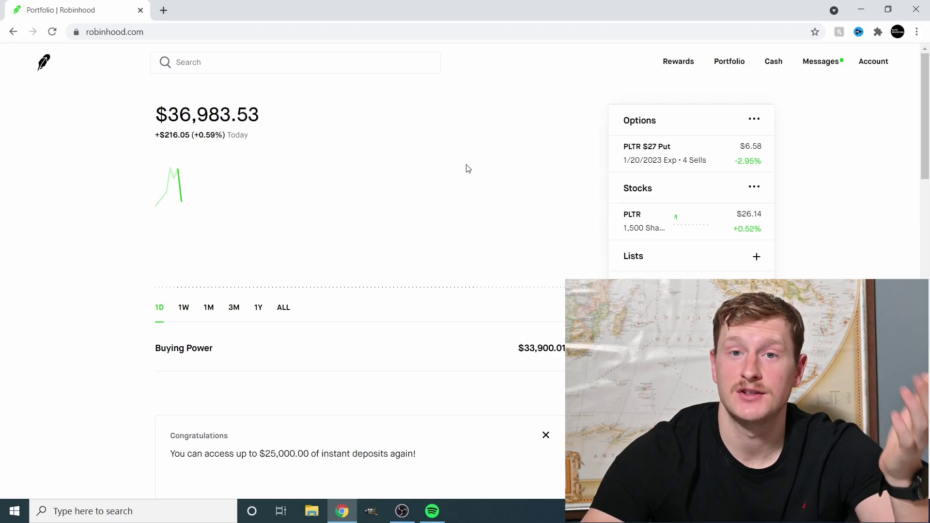
# Step: Open the Palantir (PLTR) stock page from the portfolio's Stocks holdings
pyautogui.click(623, 228)
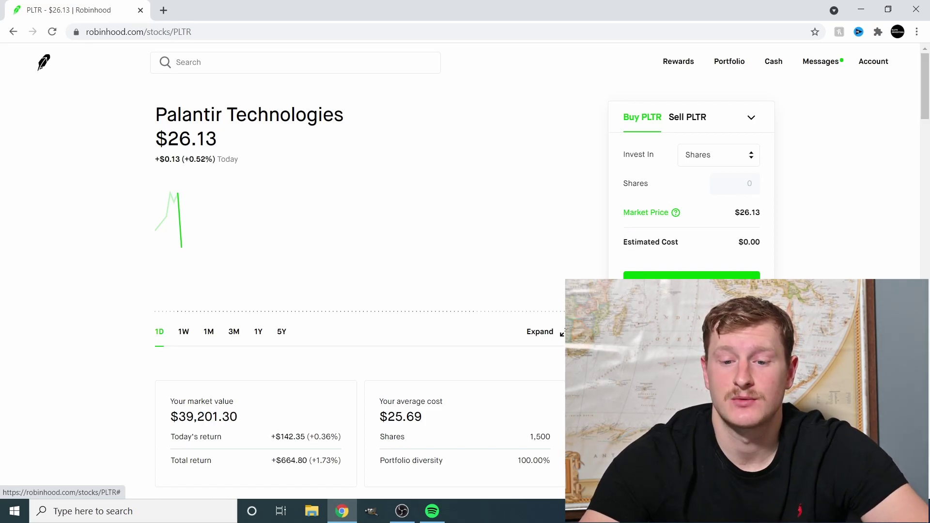
# Step: Open the PLTR options chain and switch it to selling calls
pyautogui.click(692, 359)
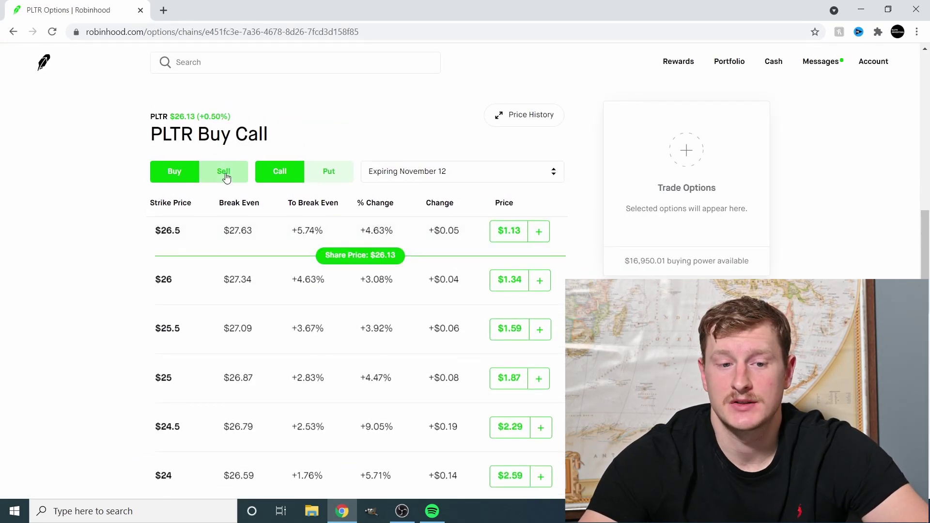
pyautogui.click(224, 173)
pyautogui.scroll(1, 383, 357)
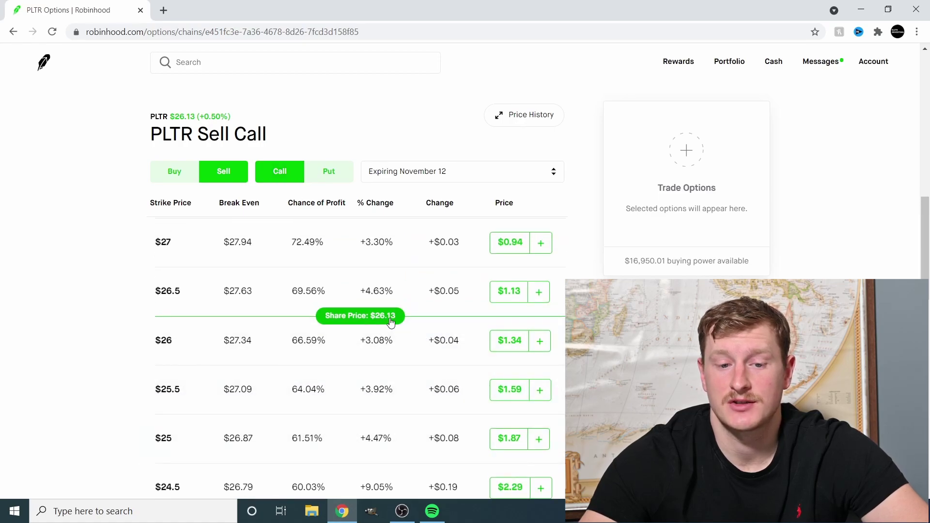
# Step: Go back to the portfolio and reopen the PLTR stock page
pyautogui.click(50, 64)
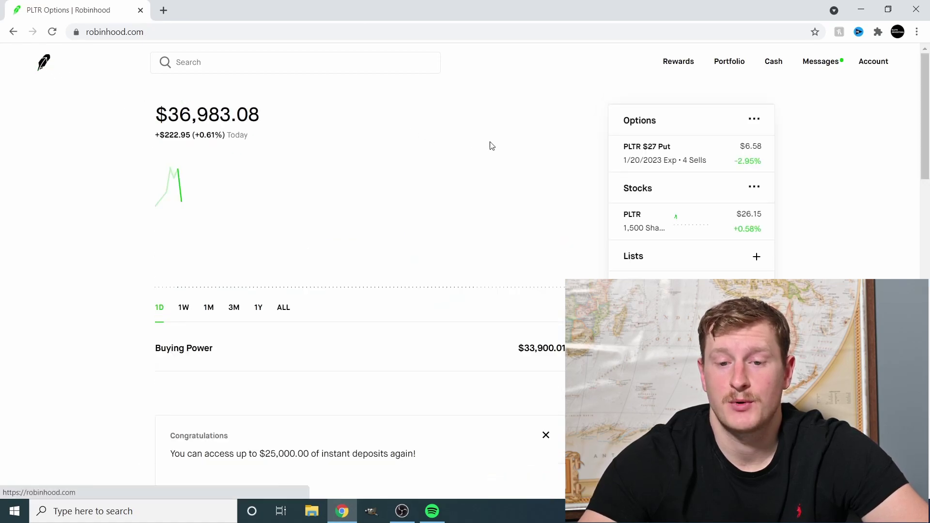
pyautogui.click(669, 228)
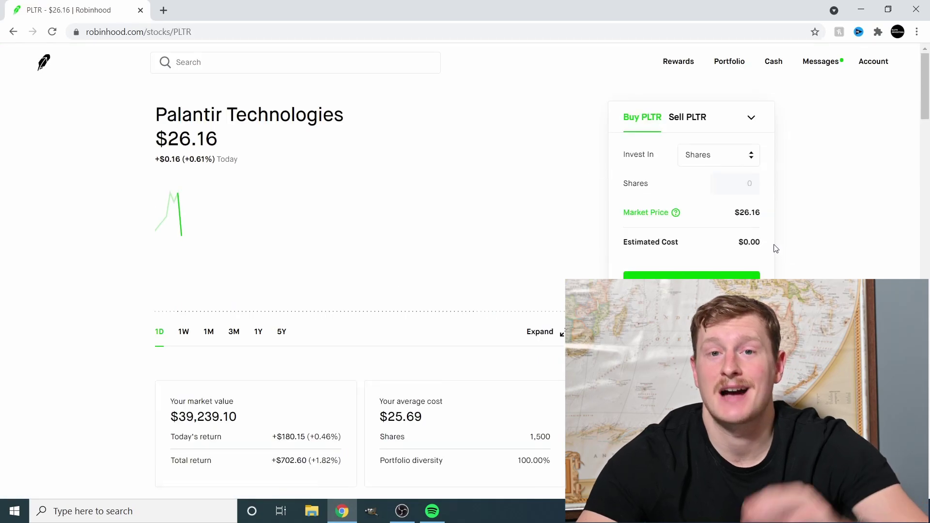
pyautogui.scroll(-1, 483, 294)
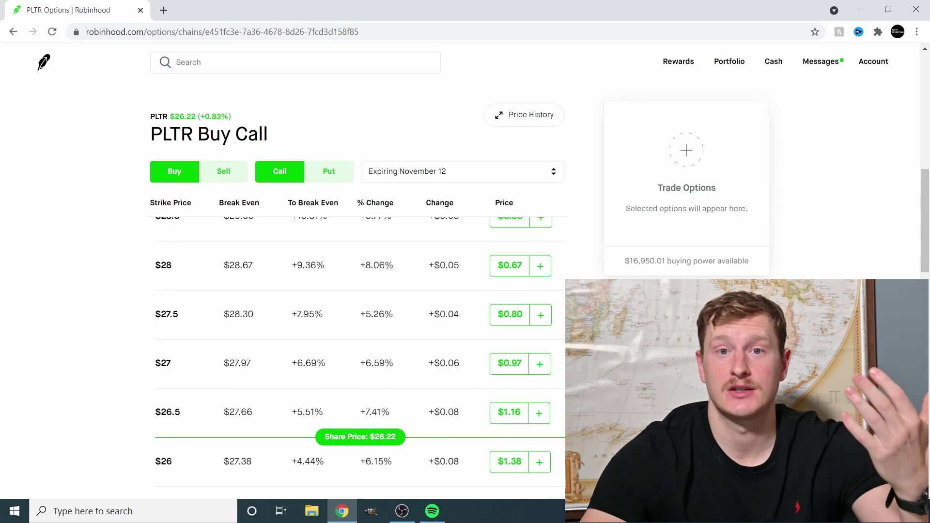
# Step: Set the November 12 PLTR chain to Sell Call, with the $26.5 call priced at $1.19
pyautogui.scroll(-3, 445, 331)
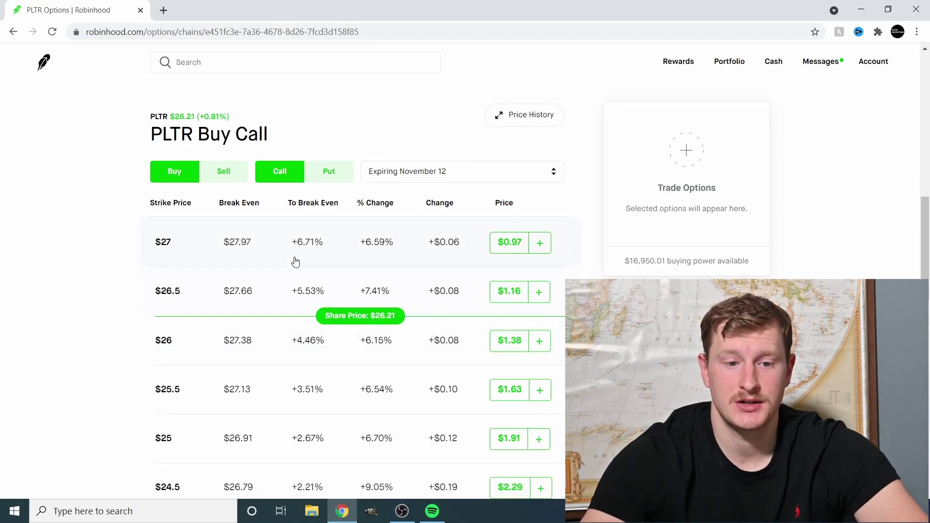
pyautogui.click(226, 176)
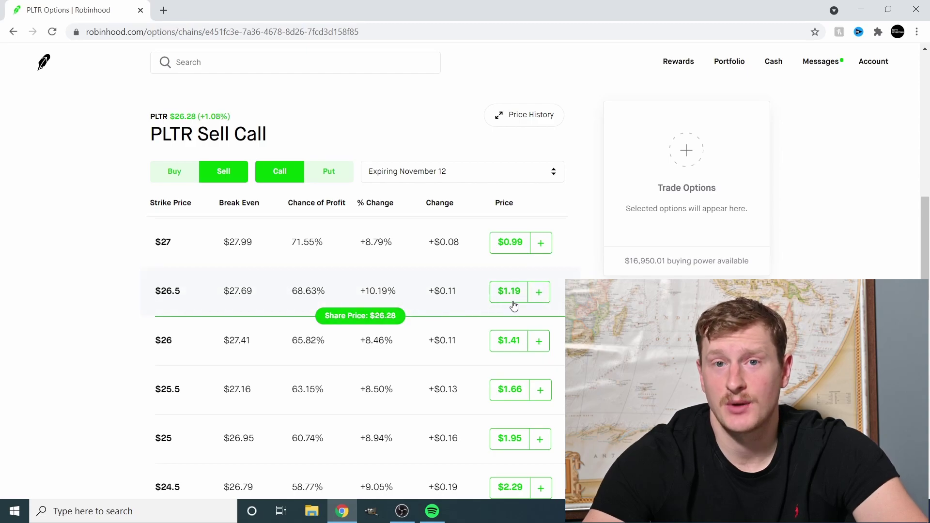
# Step: Add the $26.5 strike call to the order and continue to the order details form
pyautogui.click(541, 296)
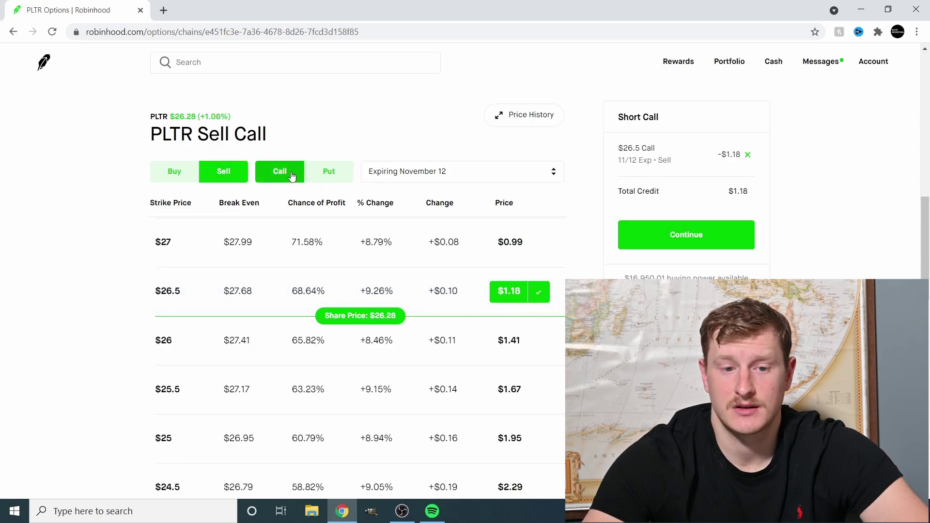
pyautogui.scroll(-1, 688, 245)
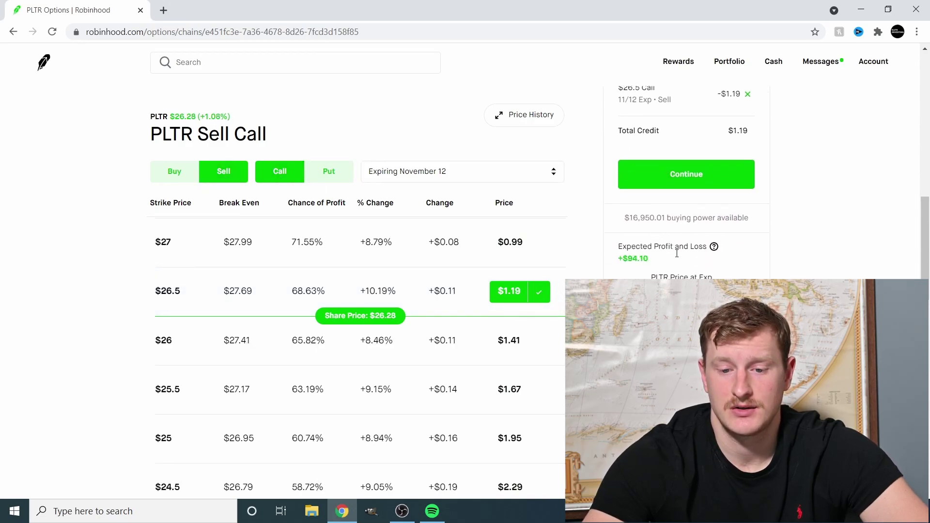
pyautogui.click(685, 183)
pyautogui.scroll(2, 775, 220)
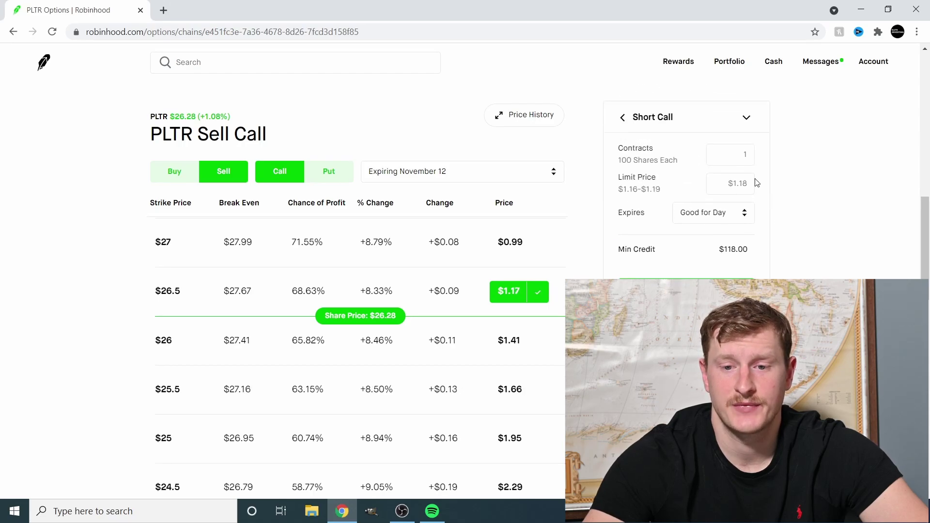
# Step: Enter 15 contracts at a $1.16 limit price and review the short call order
pyautogui.click(745, 154)
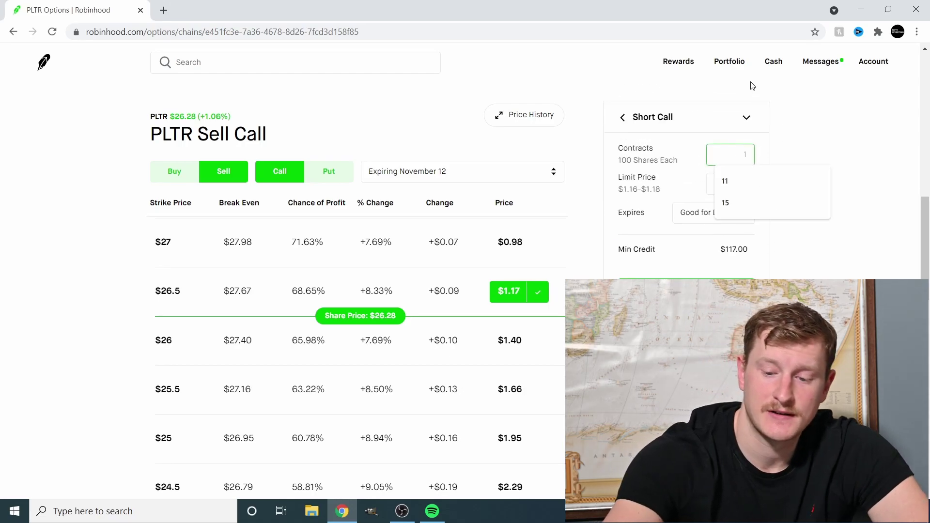
pyautogui.write('15')
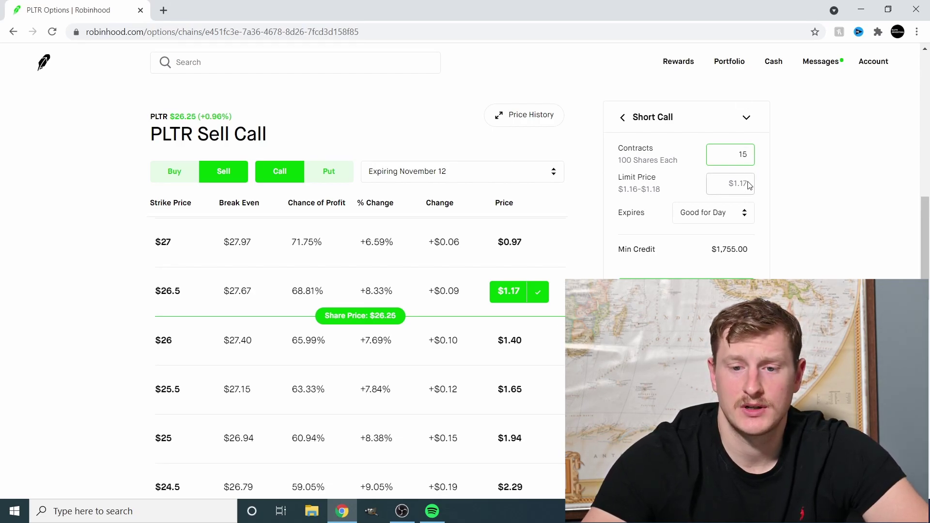
pyautogui.click(749, 185)
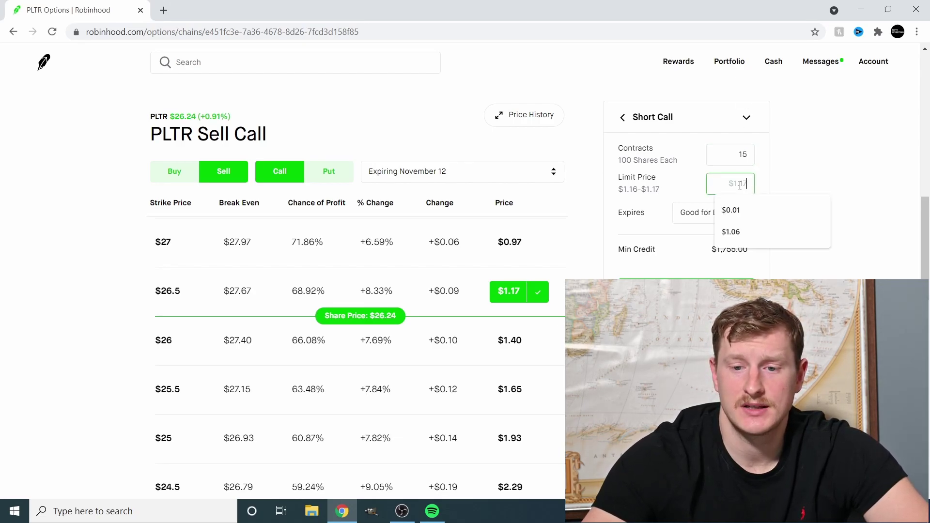
pyautogui.write('1.16')
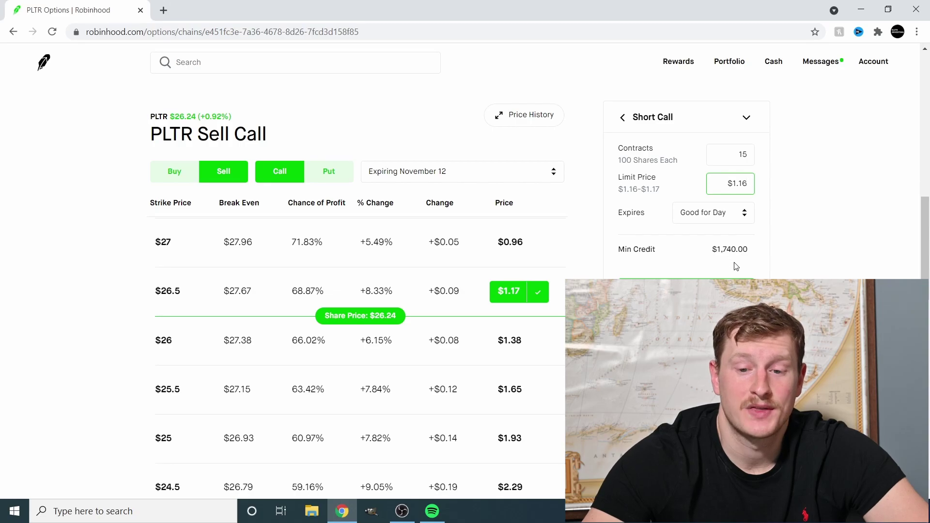
pyautogui.click(688, 290)
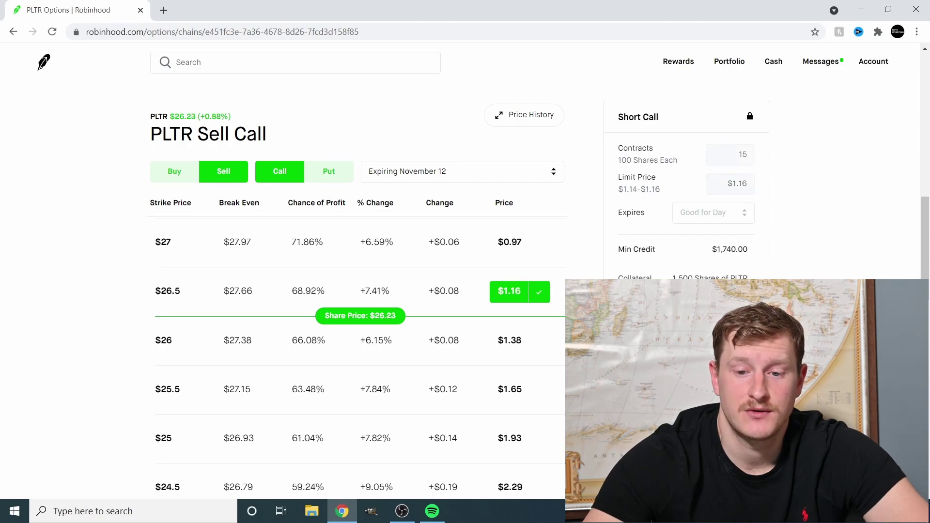
# Step: Place the sale of 15 PLTR $26.5 calls and reopen that position's chain from the portfolio
pyautogui.scroll(-3, 929, 236)
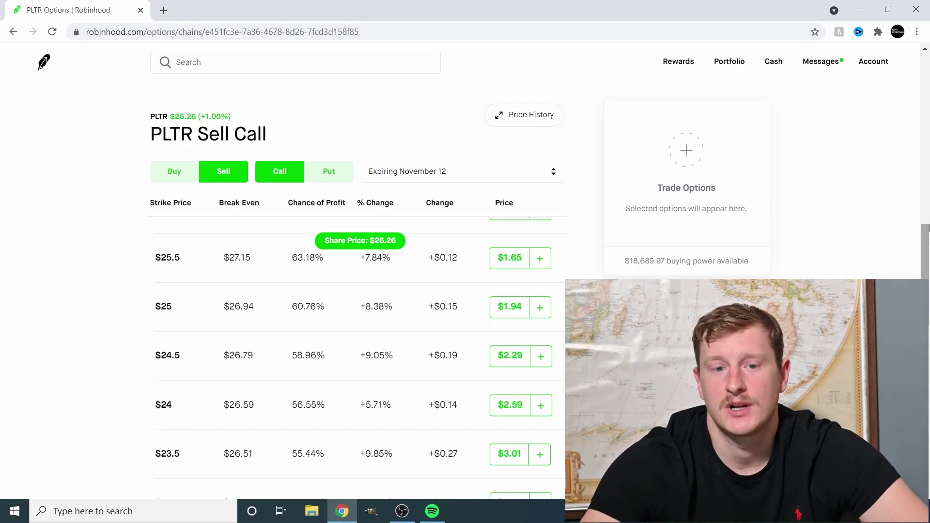
pyautogui.scroll(1, 443, 349)
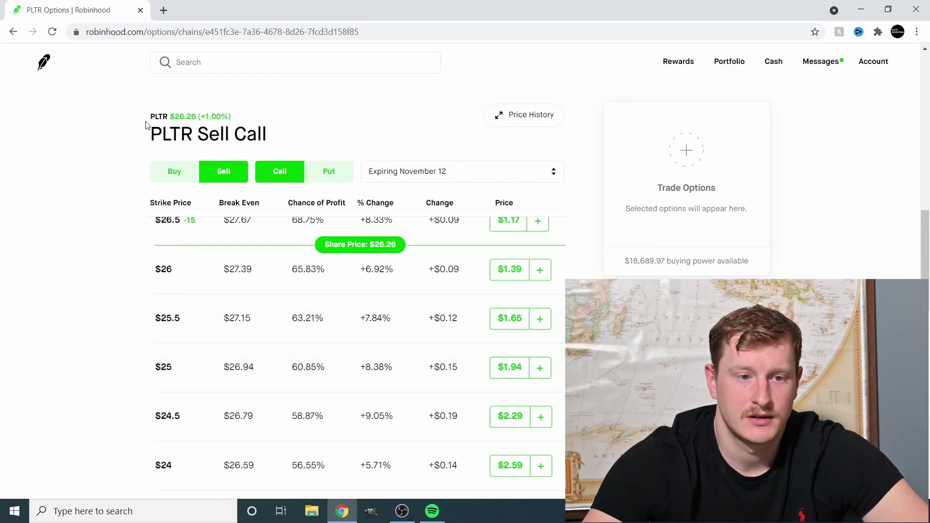
pyautogui.click(44, 62)
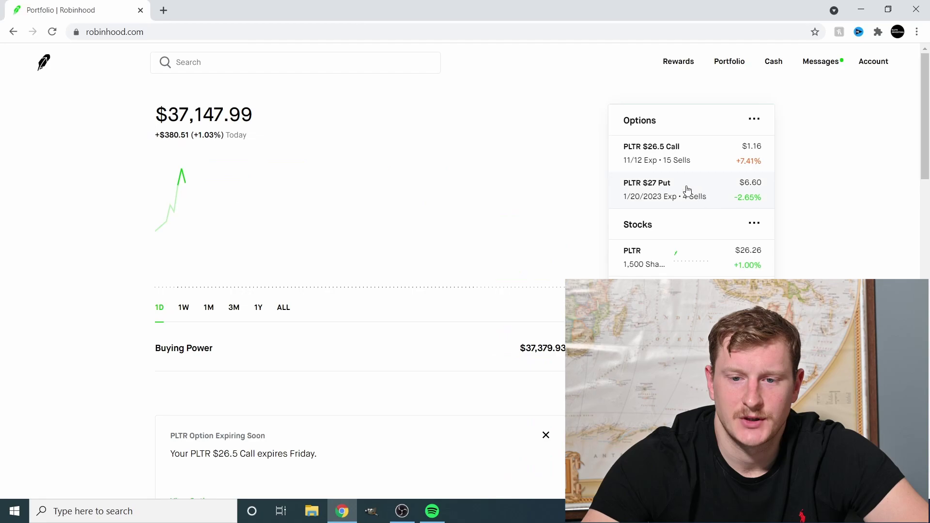
pyautogui.click(702, 164)
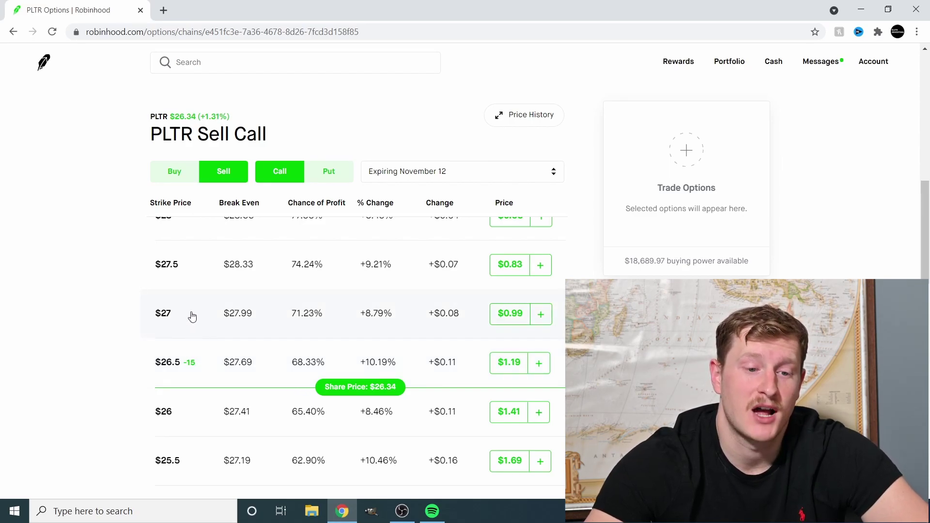
pyautogui.scroll(1, 193, 337)
pyautogui.scroll(1, 193, 337)
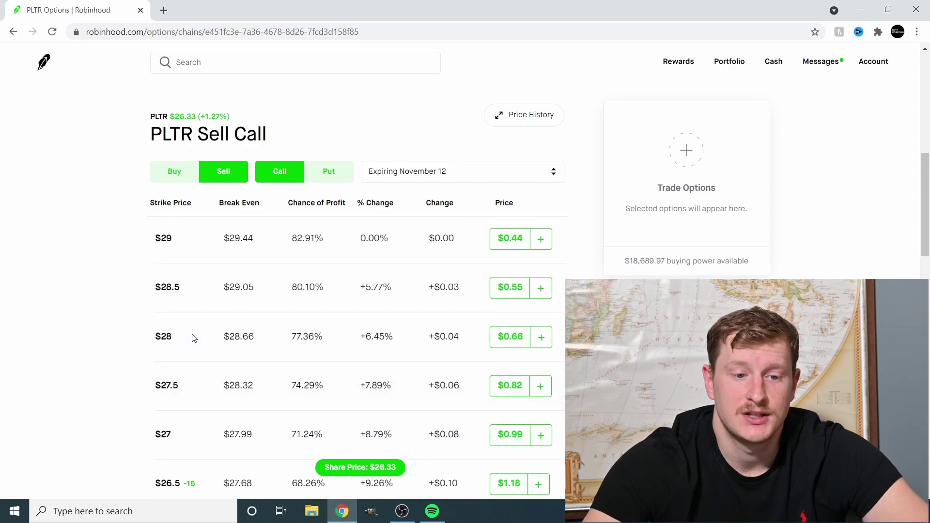
pyautogui.scroll(1, 180, 267)
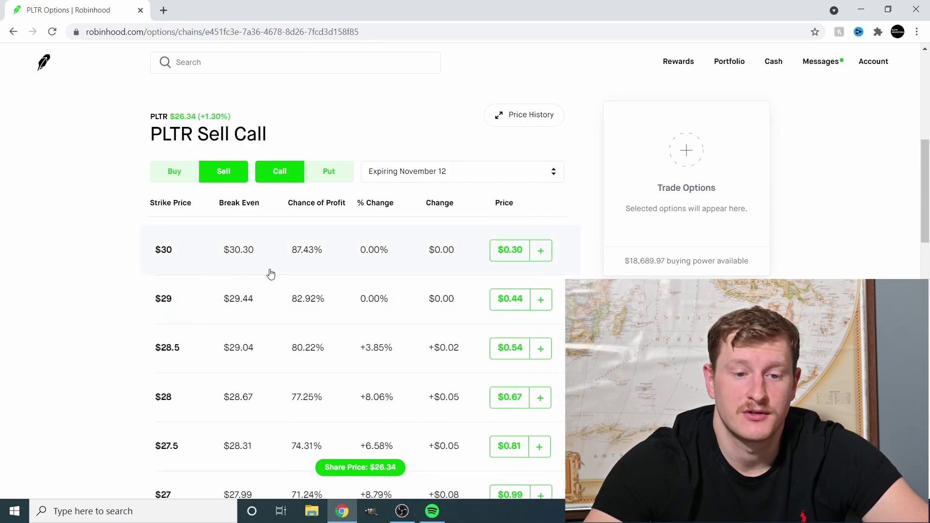
pyautogui.scroll(-1, 270, 270)
pyautogui.scroll(-1, 272, 262)
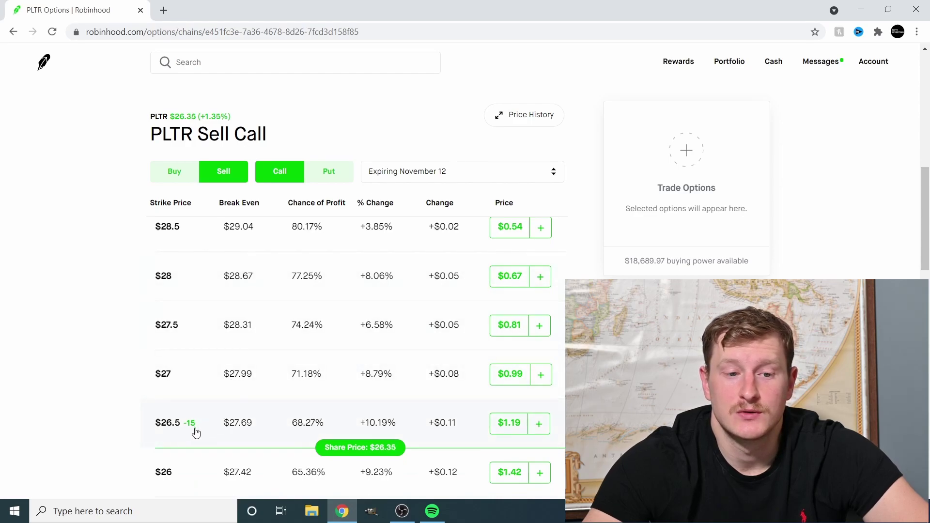
pyautogui.scroll(1, 201, 412)
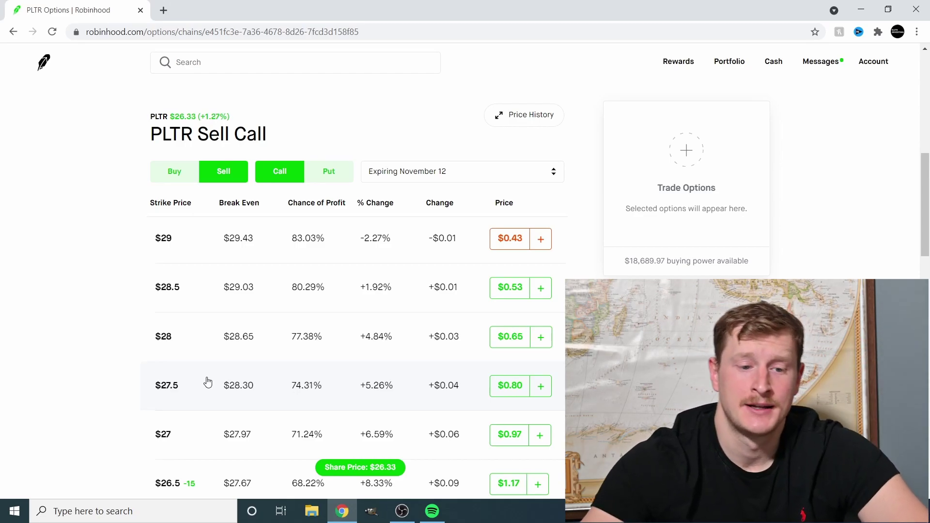
pyautogui.scroll(-1, 197, 318)
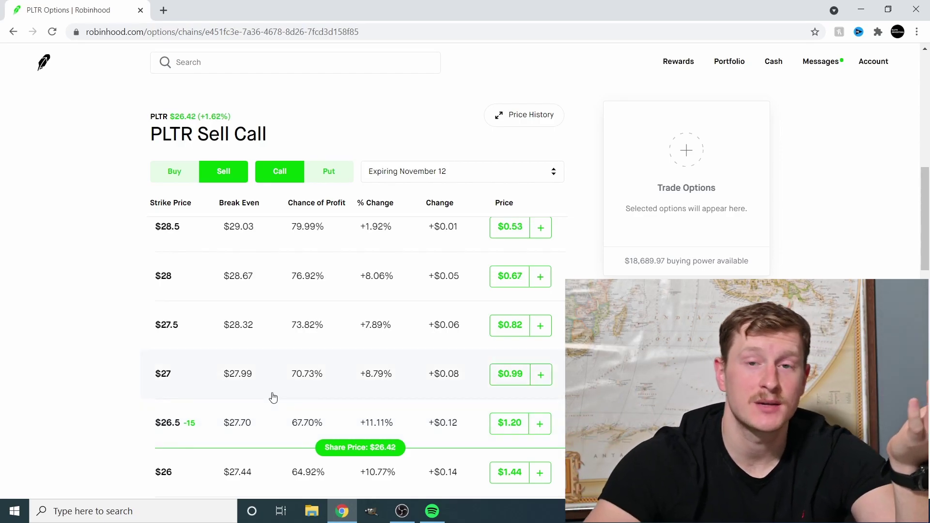
pyautogui.scroll(2, 279, 397)
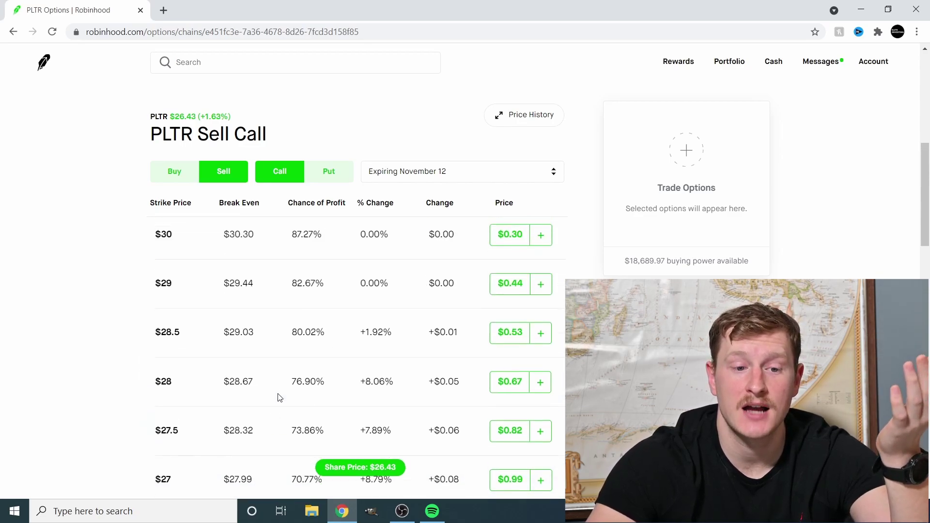
pyautogui.scroll(-2, 235, 388)
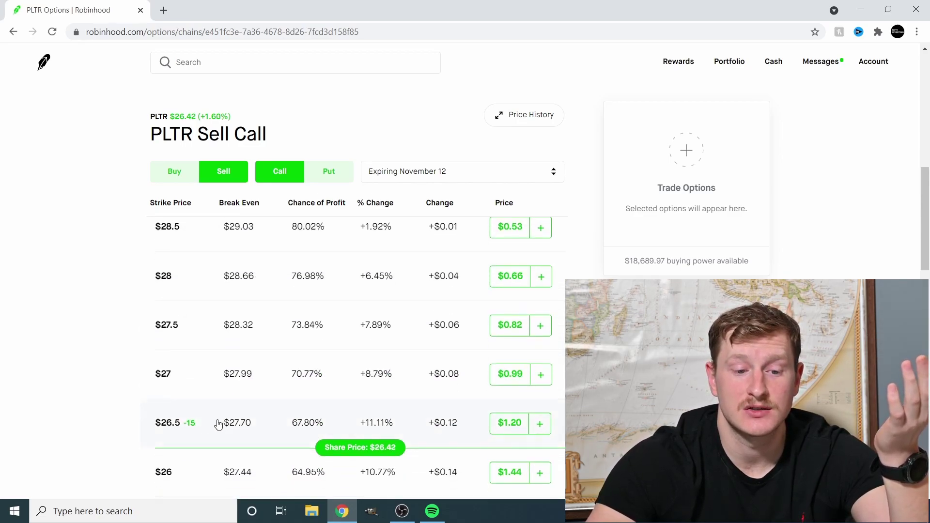
pyautogui.scroll(2, 373, 412)
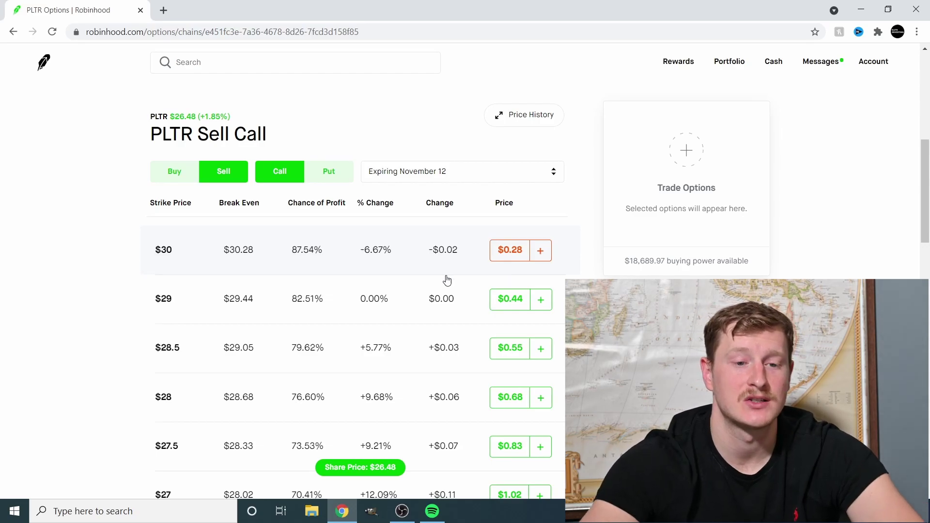
pyautogui.scroll(-4, 426, 271)
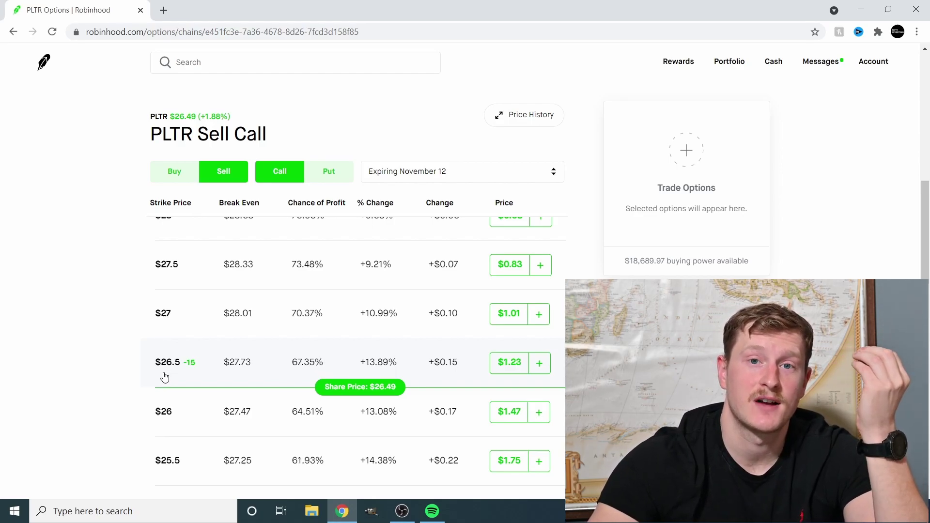
pyautogui.scroll(-1, 179, 373)
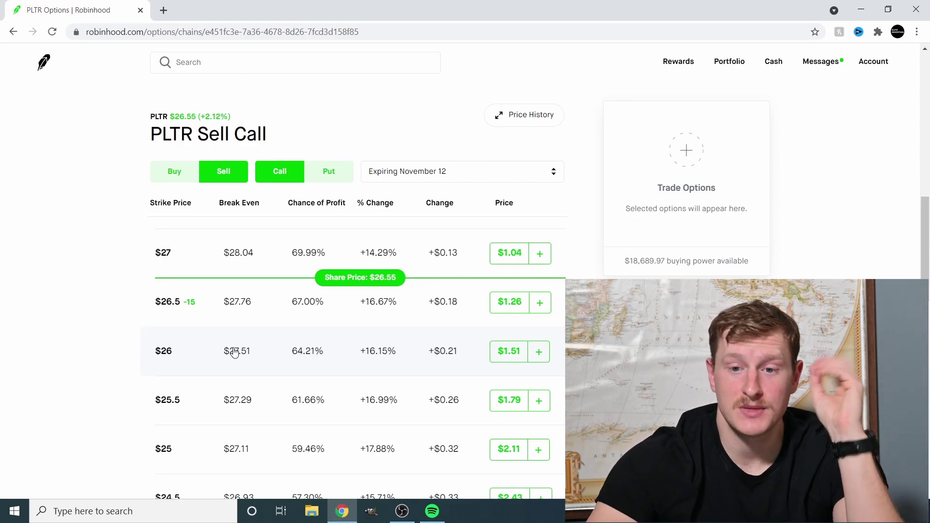
pyautogui.scroll(1, 437, 285)
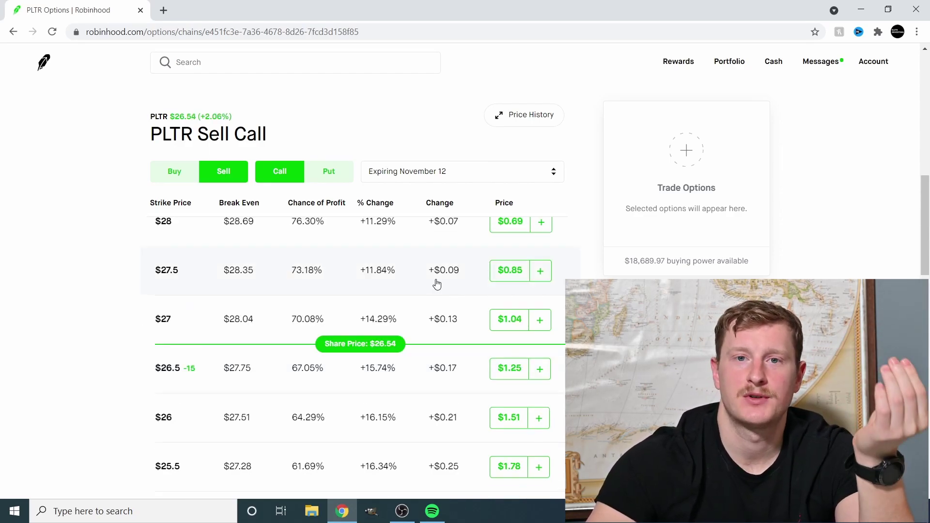